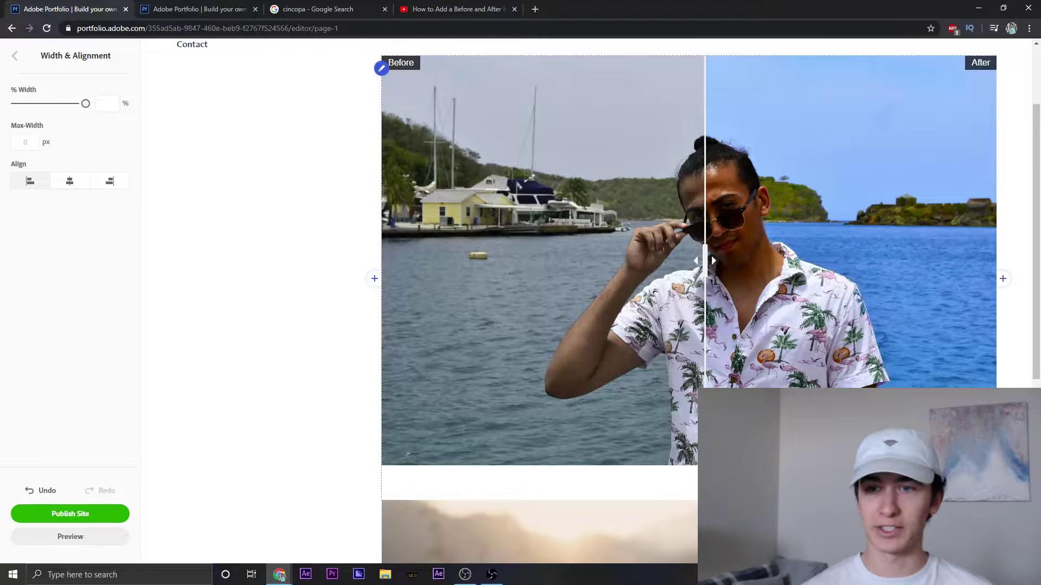
Step: Examine the before-and-after slider and browse the dog photo slideshow on the finished example page
{"action": "left_click_drag", "start_coordinate": [705, 261], "coordinate": [670, 261]}
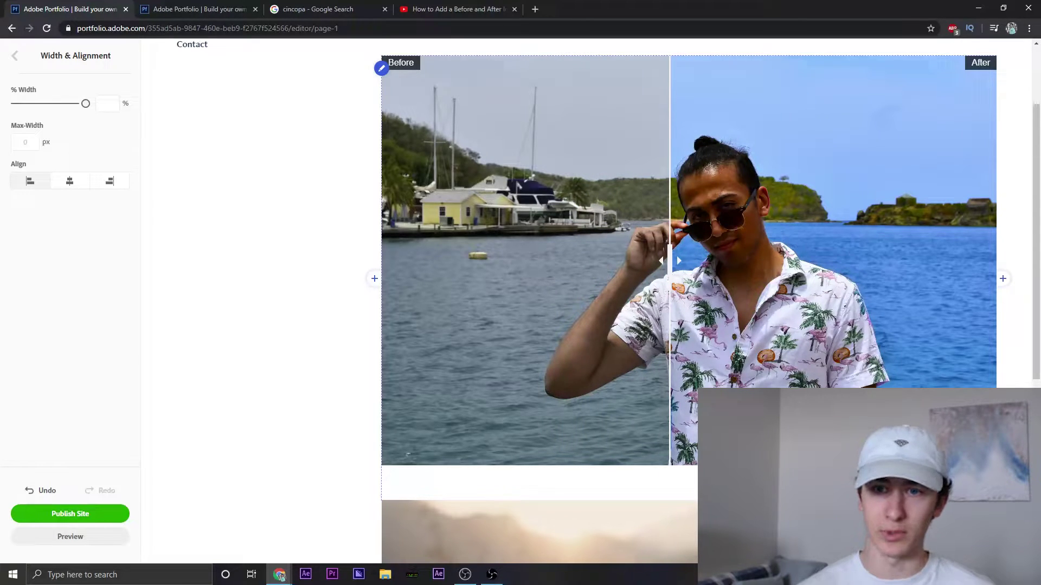
{"action": "scroll", "coordinate": [670, 261], "scroll_direction": "down", "scroll_amount": 6}
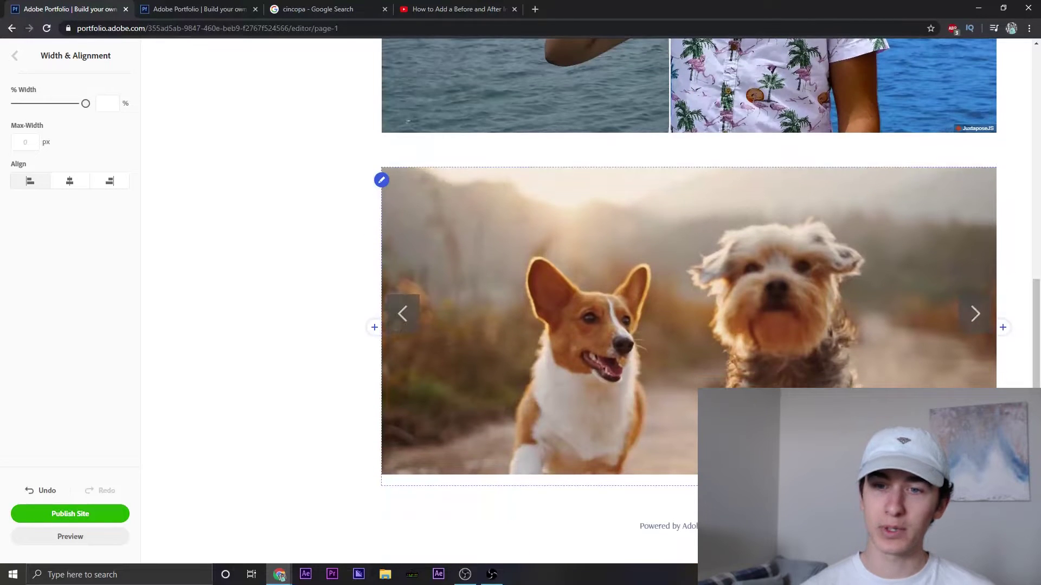
{"action": "left_click", "coordinate": [975, 314]}
{"action": "left_click", "coordinate": [975, 314]}
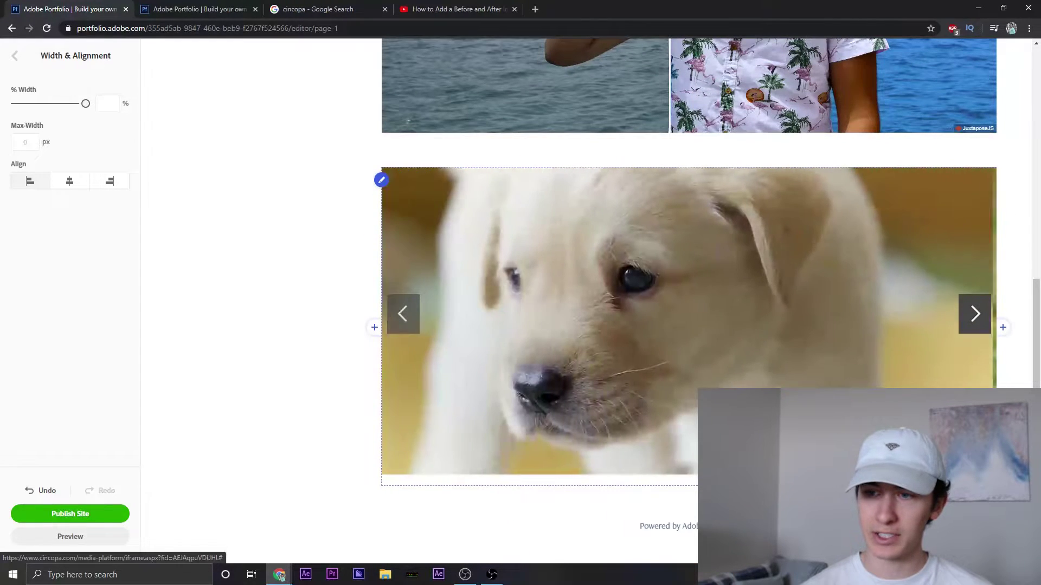
{"action": "left_click", "coordinate": [974, 314]}
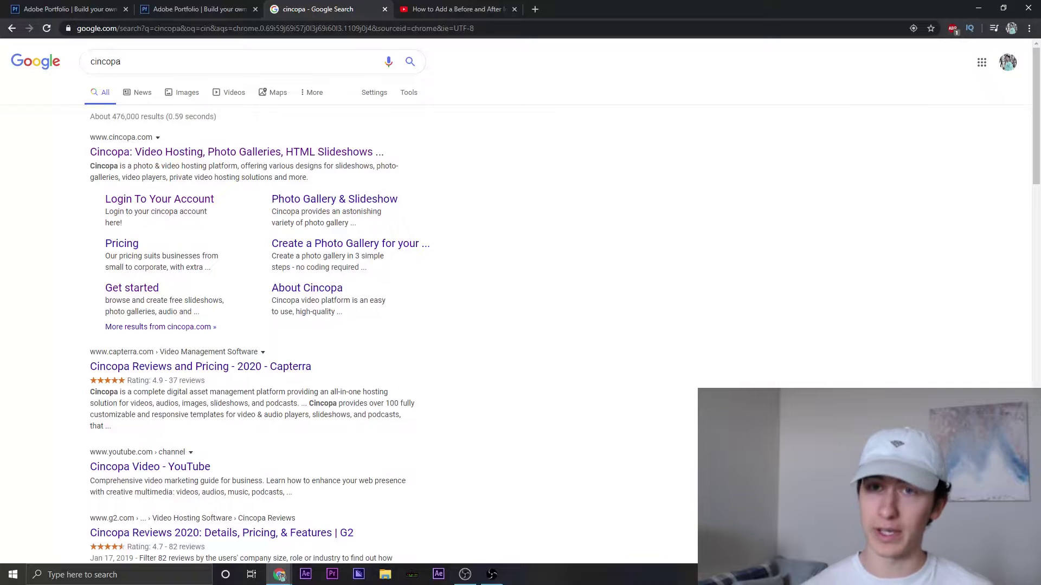
Step: Open the Cincopa website from the search results and sign in with the prefilled account credentials
{"action": "left_click", "coordinate": [236, 152]}
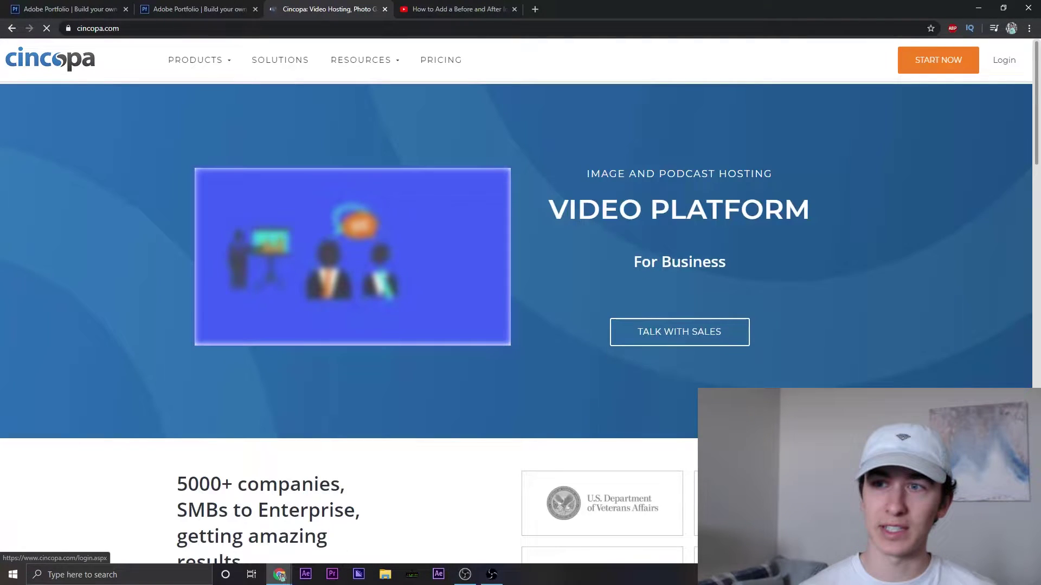
{"action": "left_click", "coordinate": [1003, 59]}
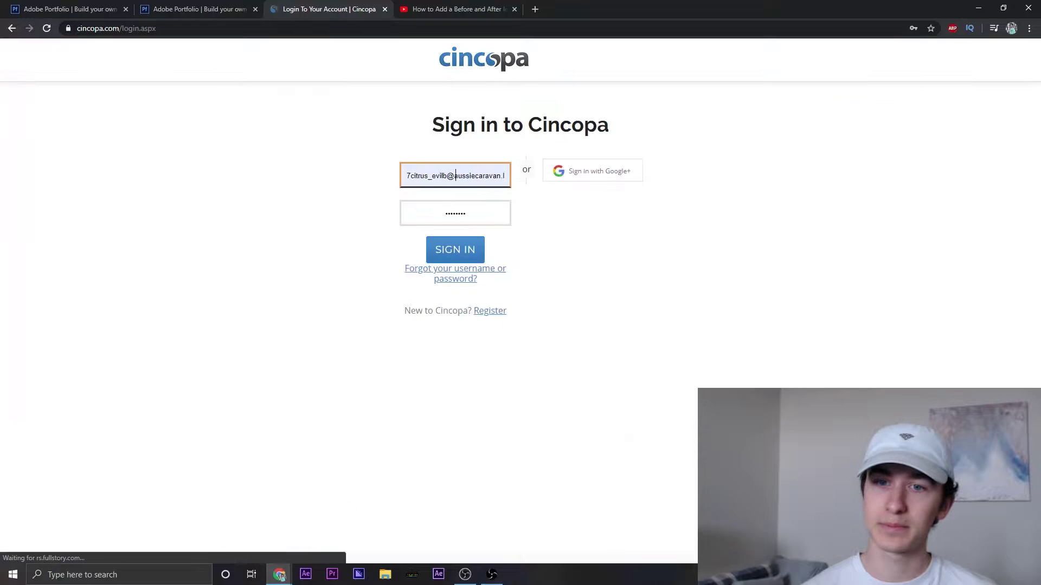
{"action": "left_click", "coordinate": [455, 249]}
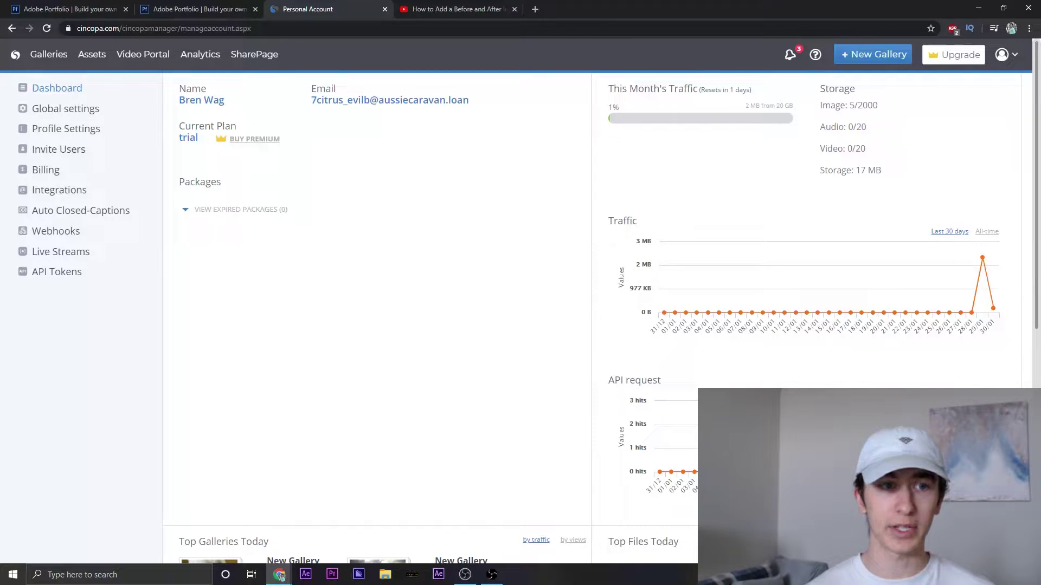
Step: Start a new gallery using the "Responsive jquery slider" template from the Slider (Videos & Images) templates
{"action": "left_click", "coordinate": [873, 55]}
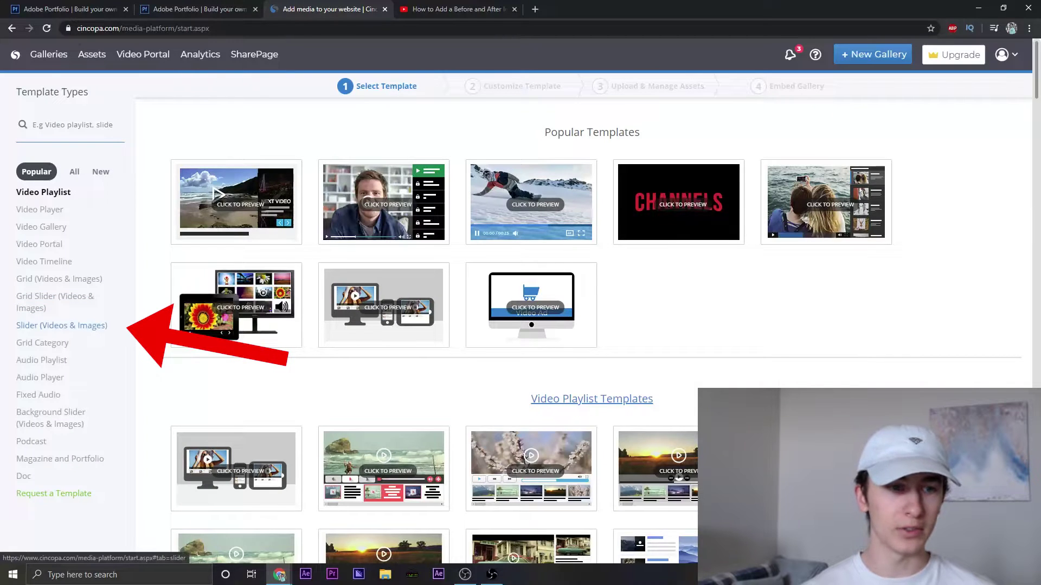
{"action": "left_click", "coordinate": [61, 325]}
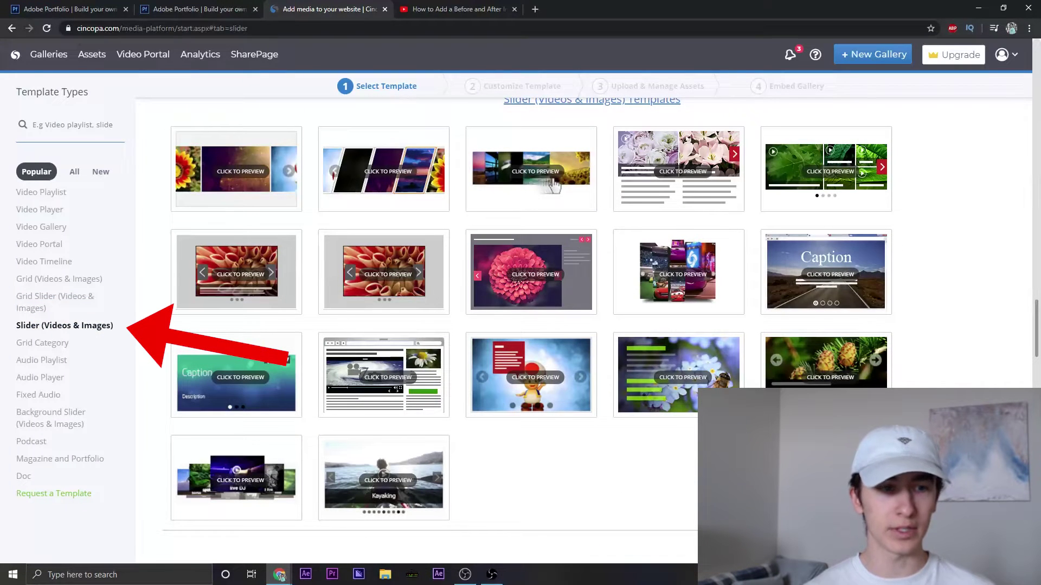
{"action": "mouse_move", "coordinate": [236, 272]}
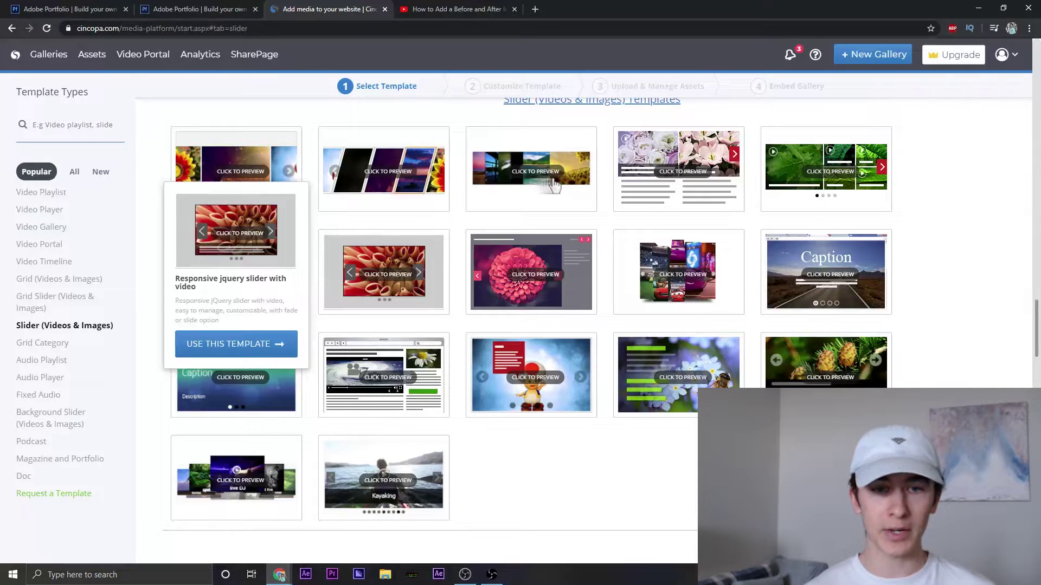
{"action": "mouse_move", "coordinate": [383, 271]}
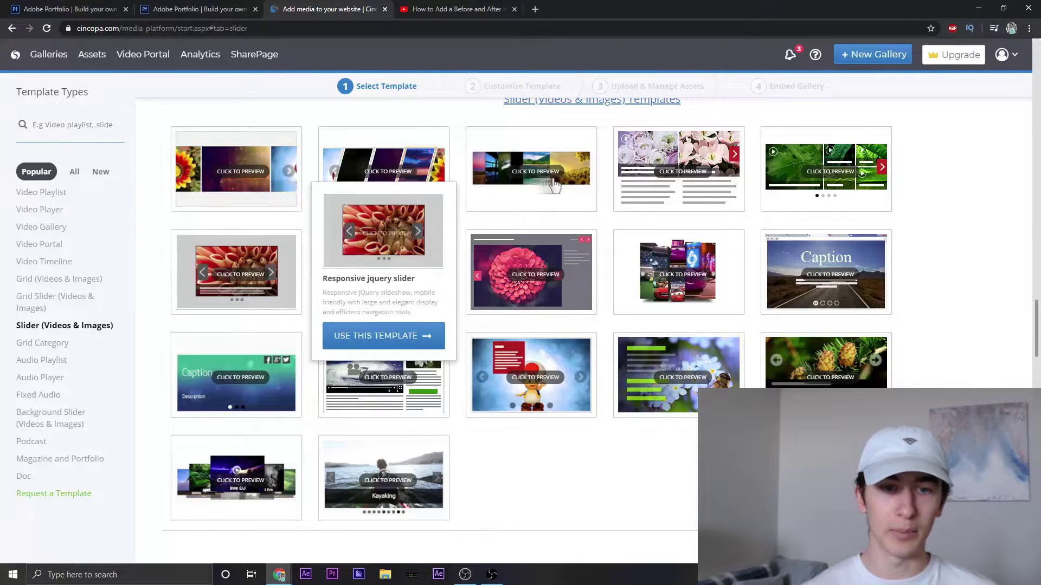
{"action": "left_click_drag", "start_coordinate": [323, 279], "coordinate": [415, 278]}
{"action": "mouse_move", "coordinate": [237, 272]}
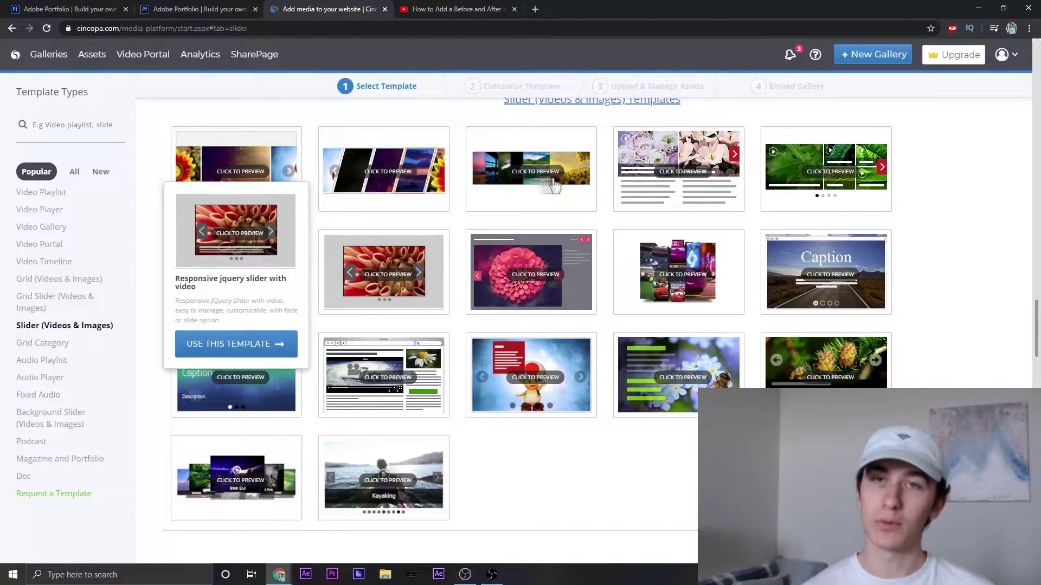
{"action": "mouse_move", "coordinate": [383, 271]}
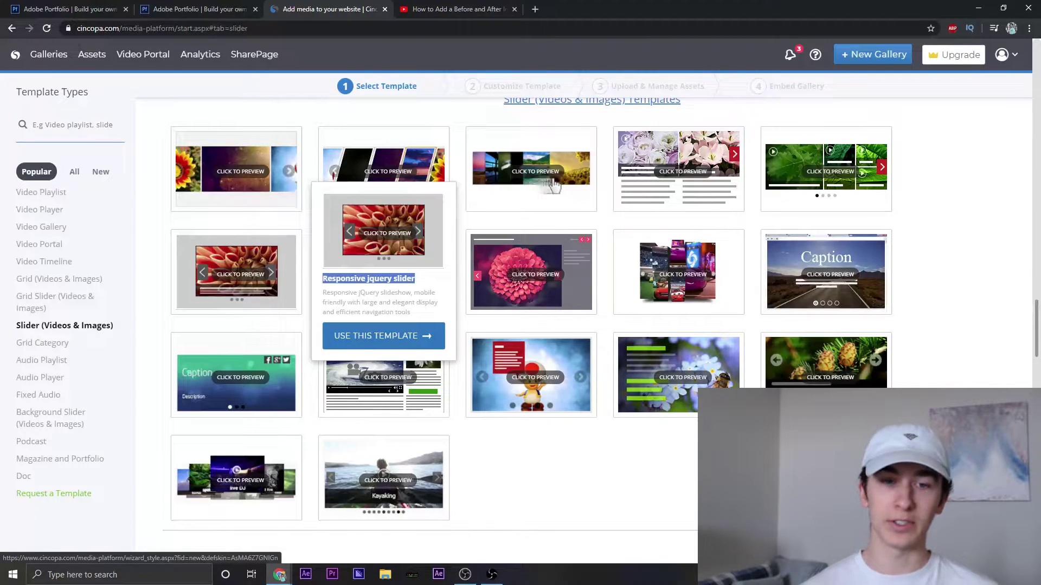
{"action": "left_click", "coordinate": [553, 186]}
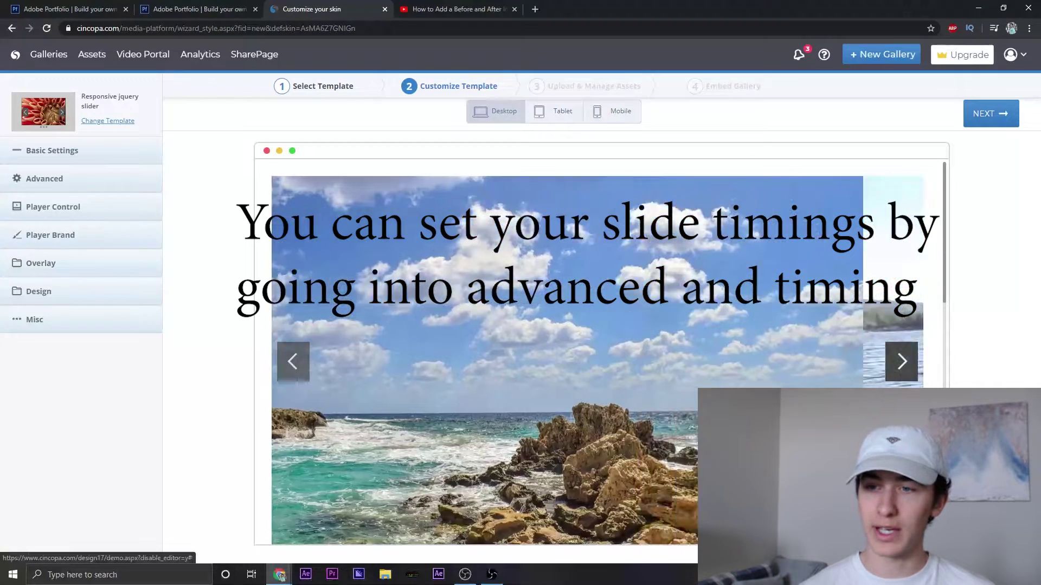
Step: Keep the template's default settings and upload the corgi-and-terrier-running, dog-451643 and maxresdefault images from the Dogs folder to the gallery
{"action": "left_click", "coordinate": [991, 113]}
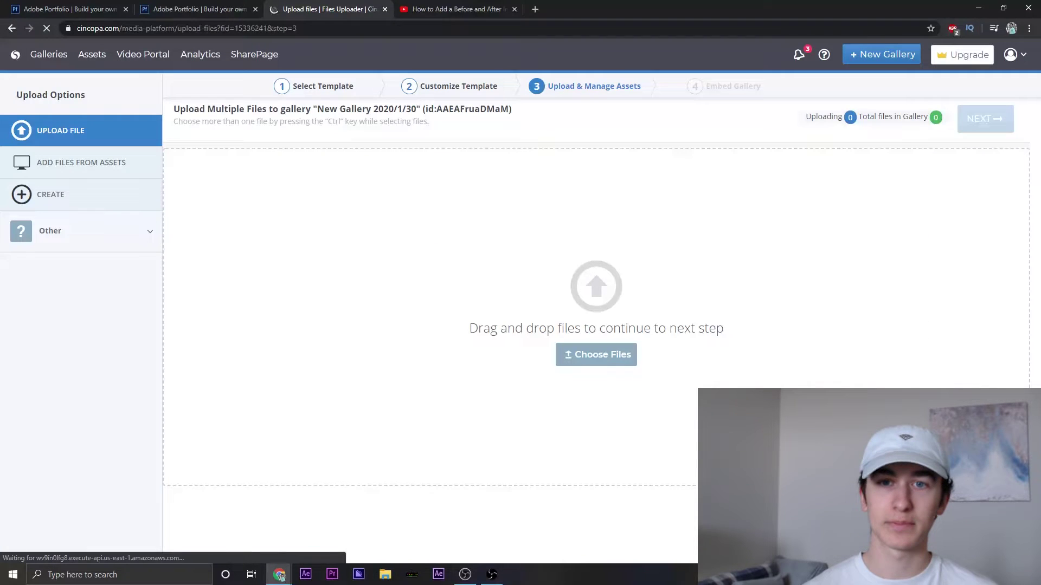
{"action": "left_click", "coordinate": [596, 354]}
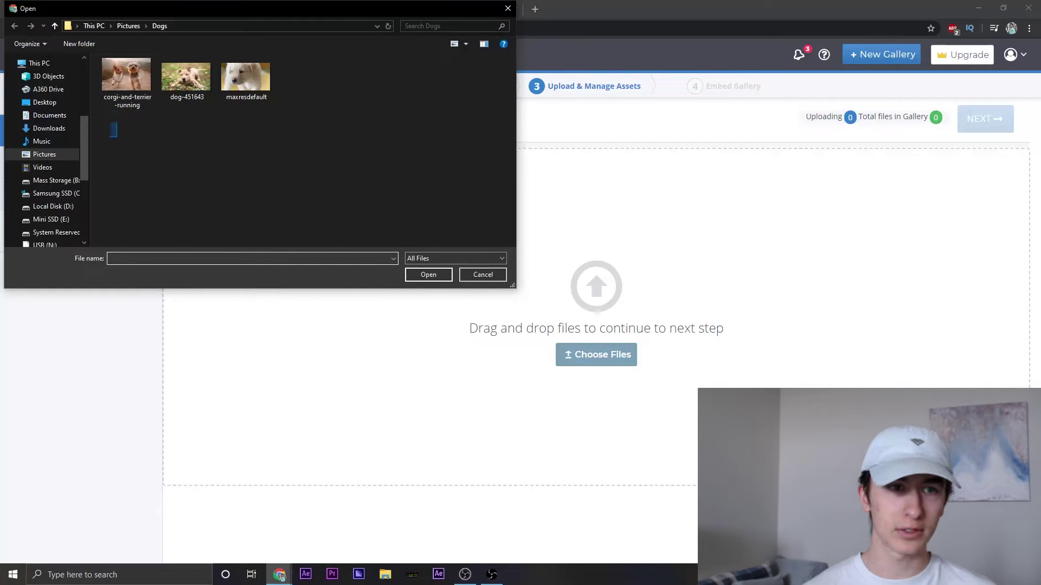
{"action": "left_click_drag", "start_coordinate": [115, 136], "coordinate": [297, 70]}
{"action": "key", "text": "Return"}
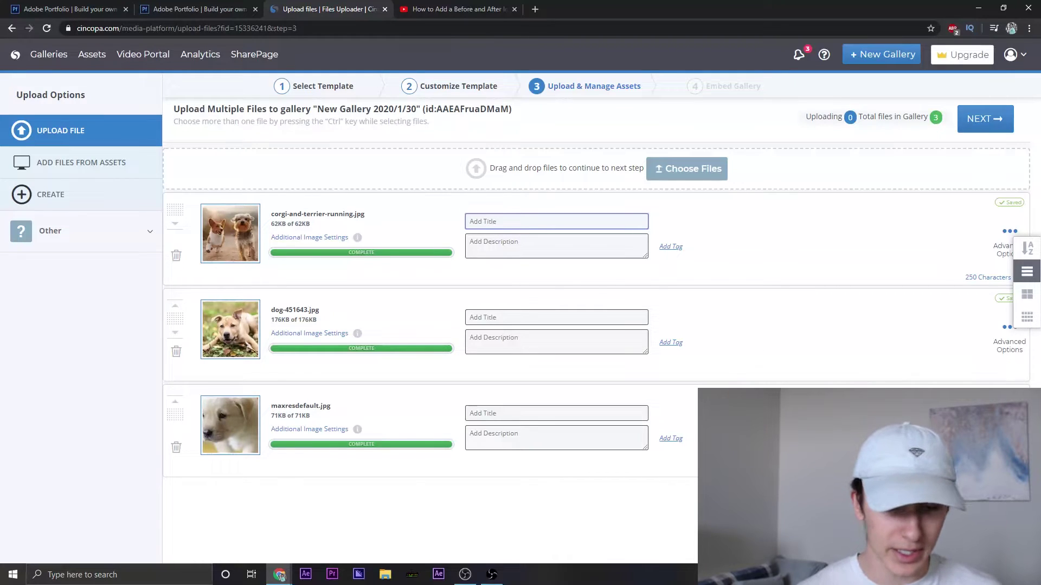
Step: Title the uploaded images Dog 1, Dog 2 and Dog 3, and reorder them as Dog 3, Dog 2, Dog 1
{"action": "type", "text": "Dog 1"}
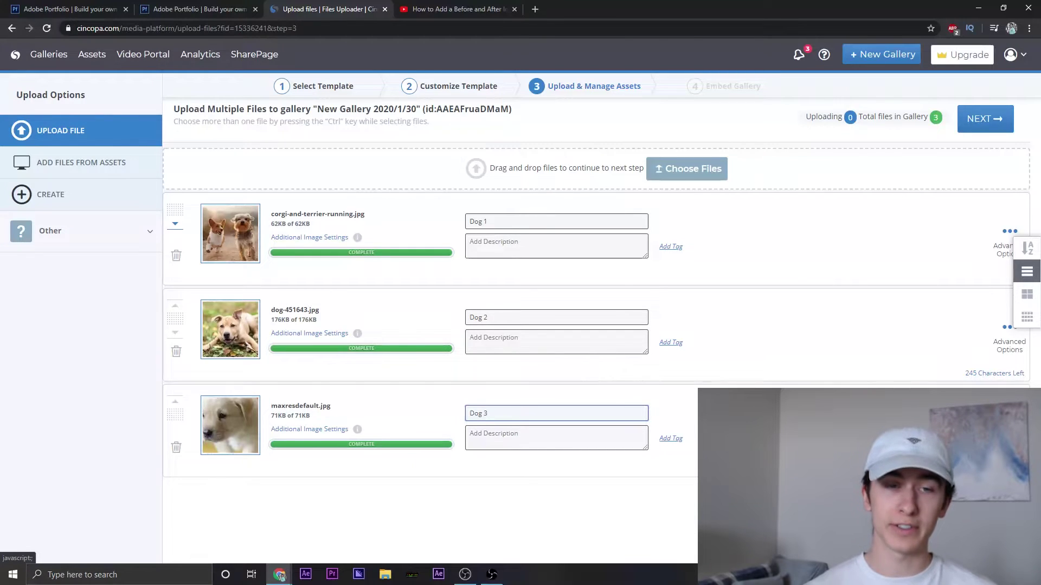
{"action": "left_click", "coordinate": [175, 223]}
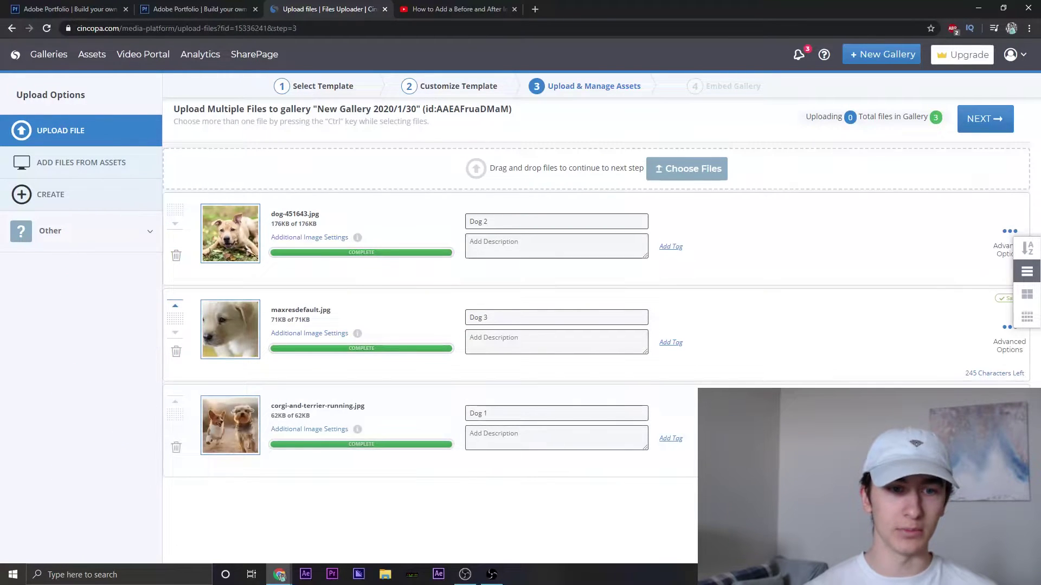
{"action": "left_click", "coordinate": [175, 306]}
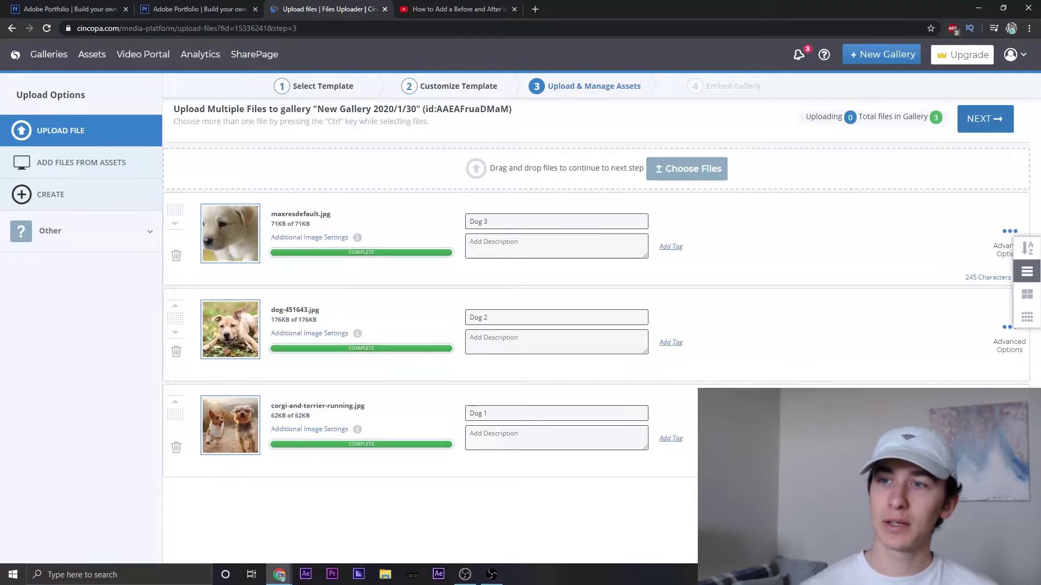
Step: Proceed to embedding the gallery and copy its No JS support (iframe) code with SEO Tools turned off
{"action": "left_click", "coordinate": [984, 118]}
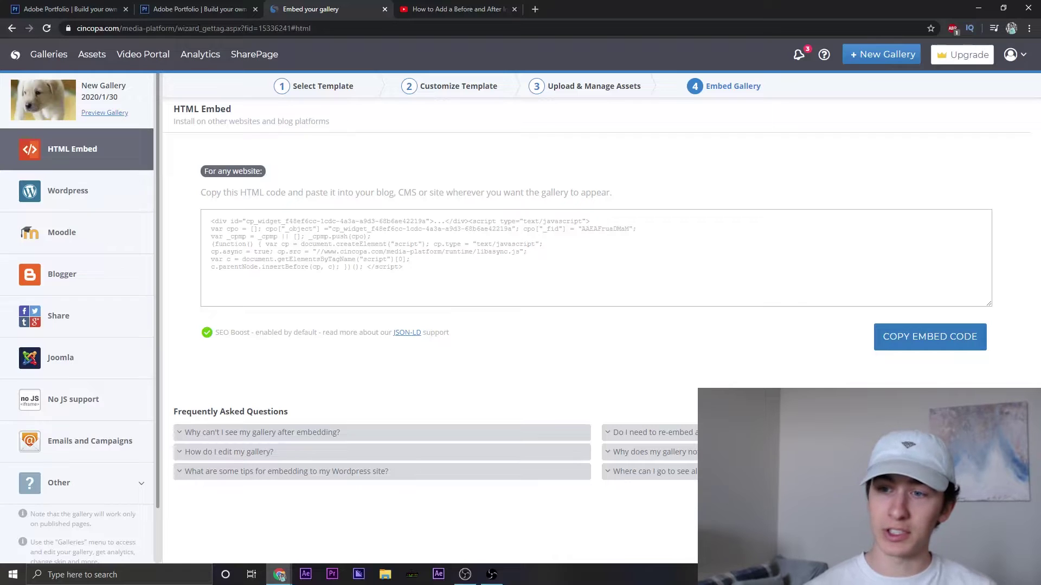
{"action": "left_click_drag", "start_coordinate": [407, 270], "coordinate": [136, 201]}
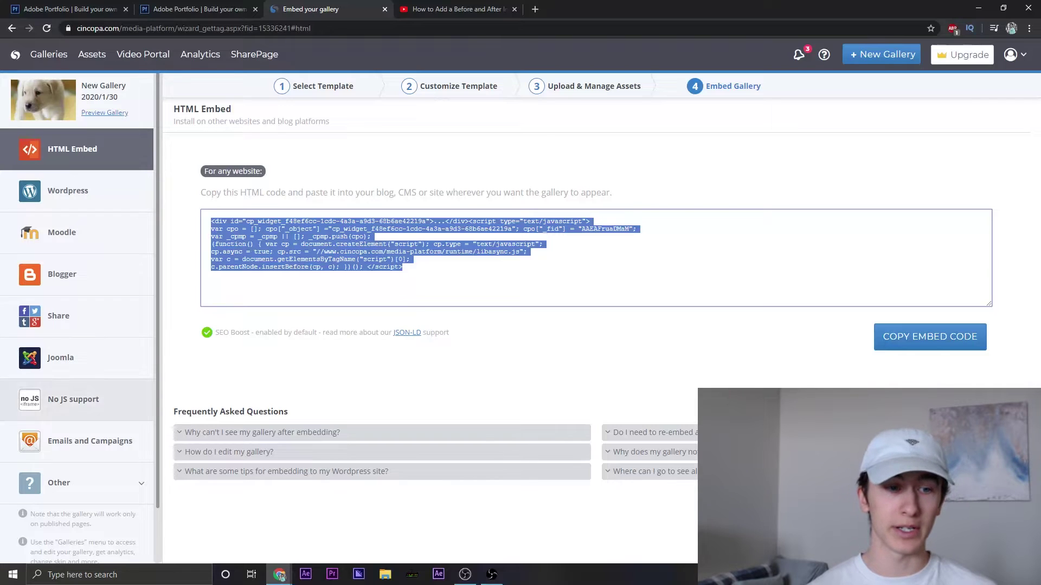
{"action": "left_click", "coordinate": [73, 399]}
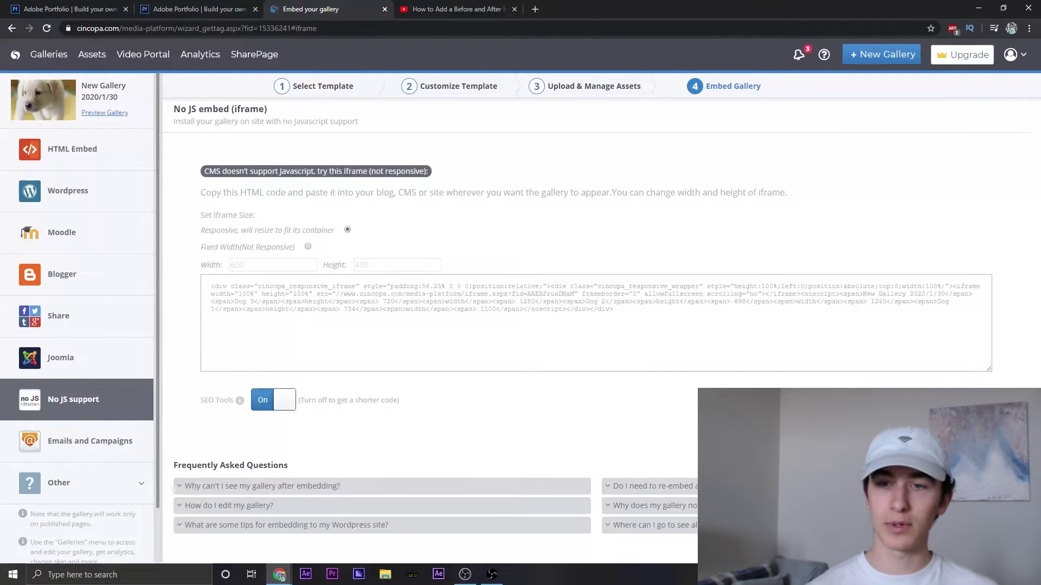
{"action": "left_click_drag", "start_coordinate": [613, 309], "coordinate": [210, 286]}
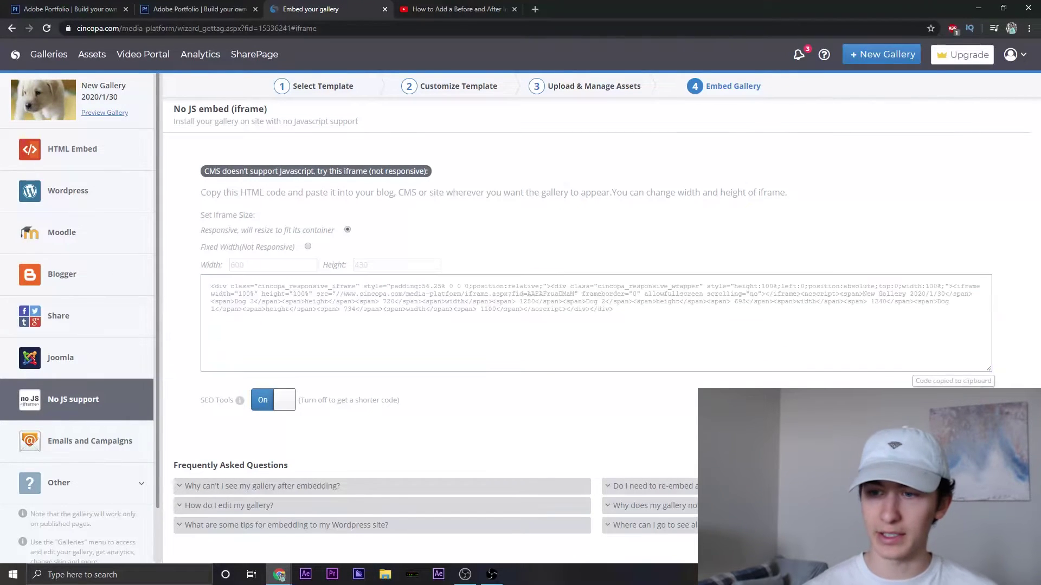
{"action": "left_click", "coordinate": [273, 400]}
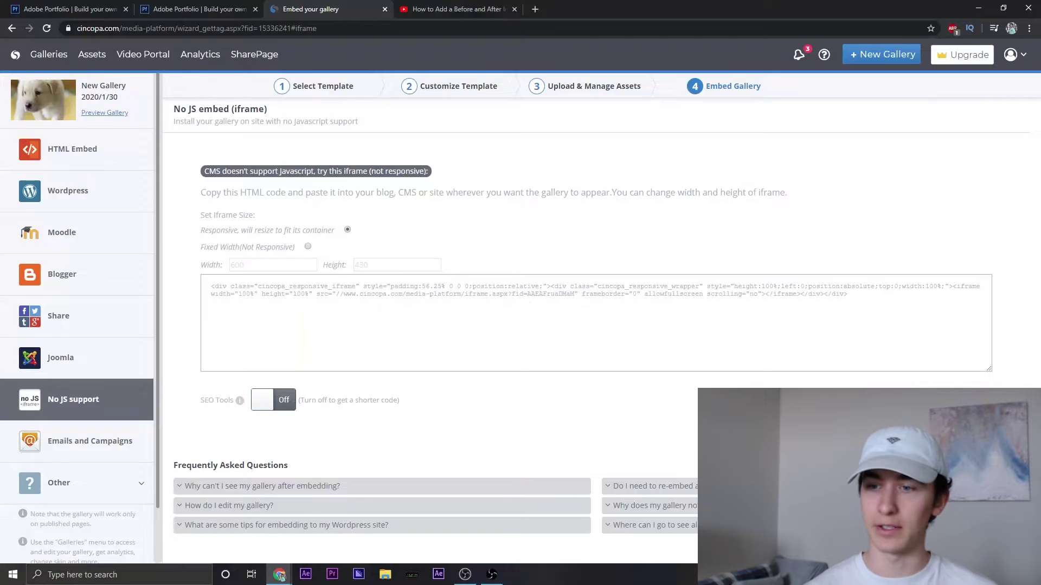
Step: Switch to the blank Adobe Portfolio site and create a page named "Page 1" with the Default layout under Work
{"action": "left_click", "coordinate": [195, 9]}
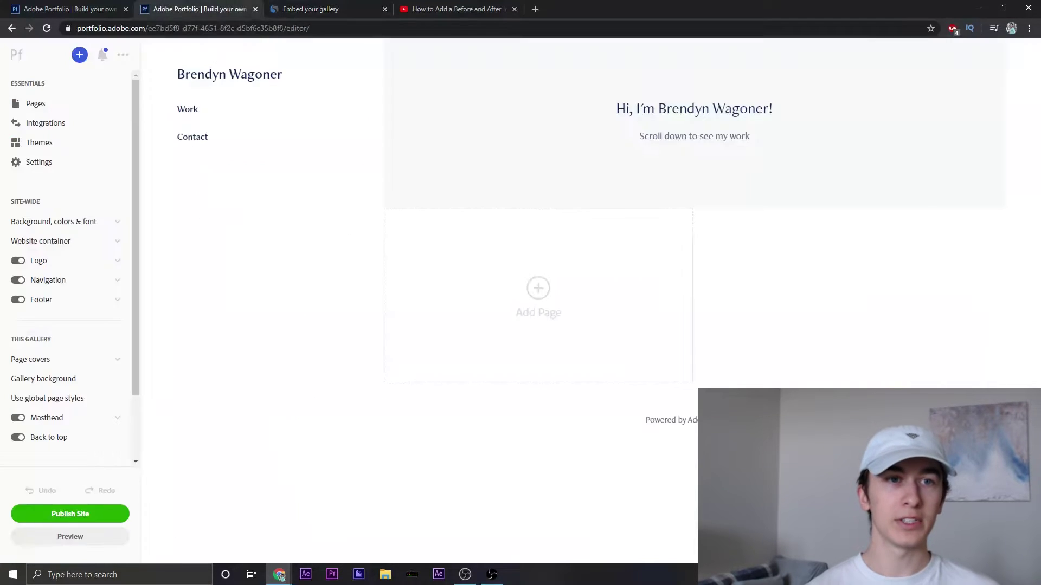
{"action": "left_click", "coordinate": [539, 296]}
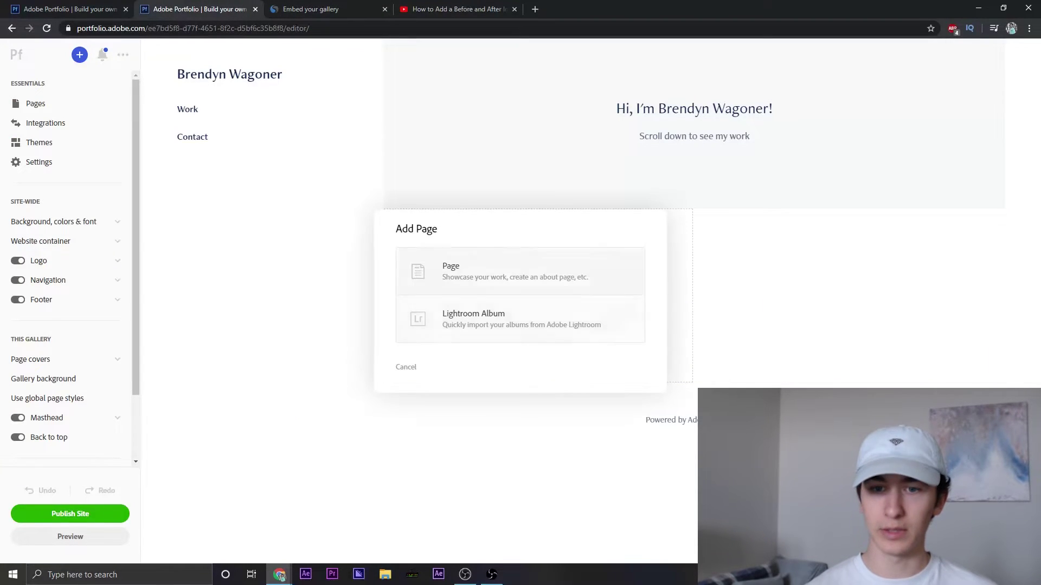
{"action": "left_click", "coordinate": [488, 271]}
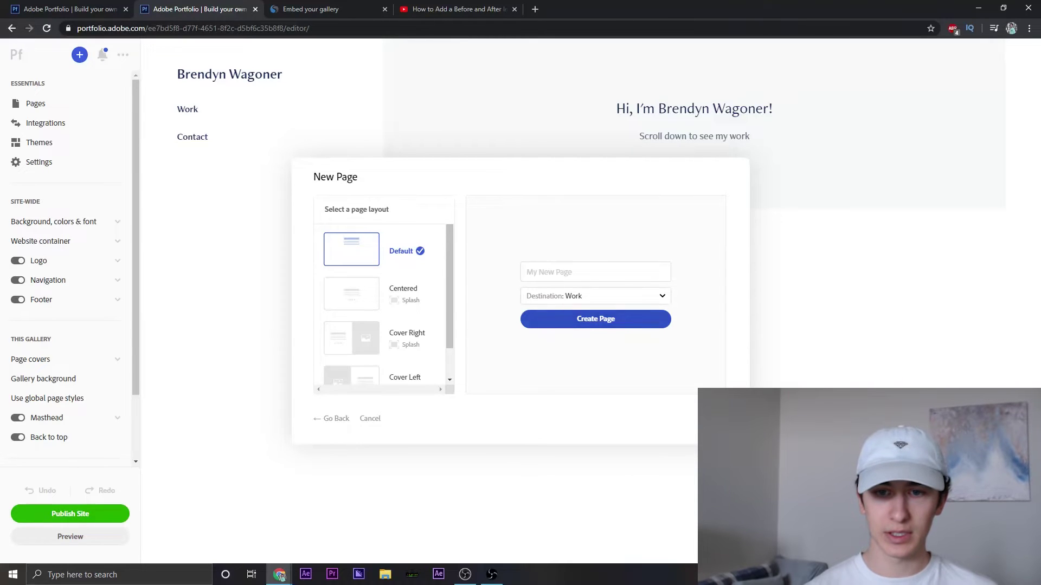
{"action": "type", "text": "Pag"}
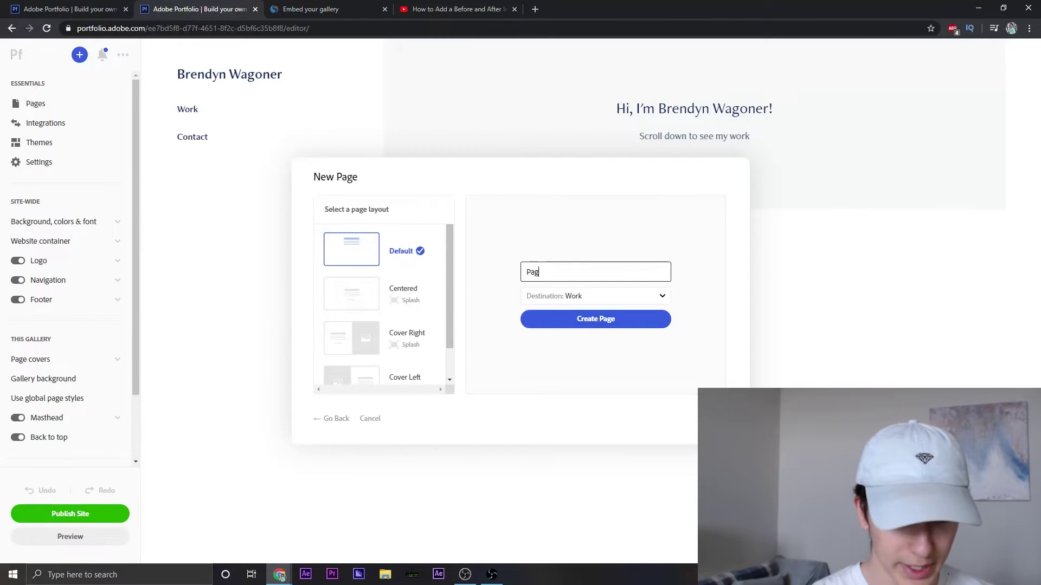
{"action": "type", "text": "e 1"}
{"action": "key", "text": "Return"}
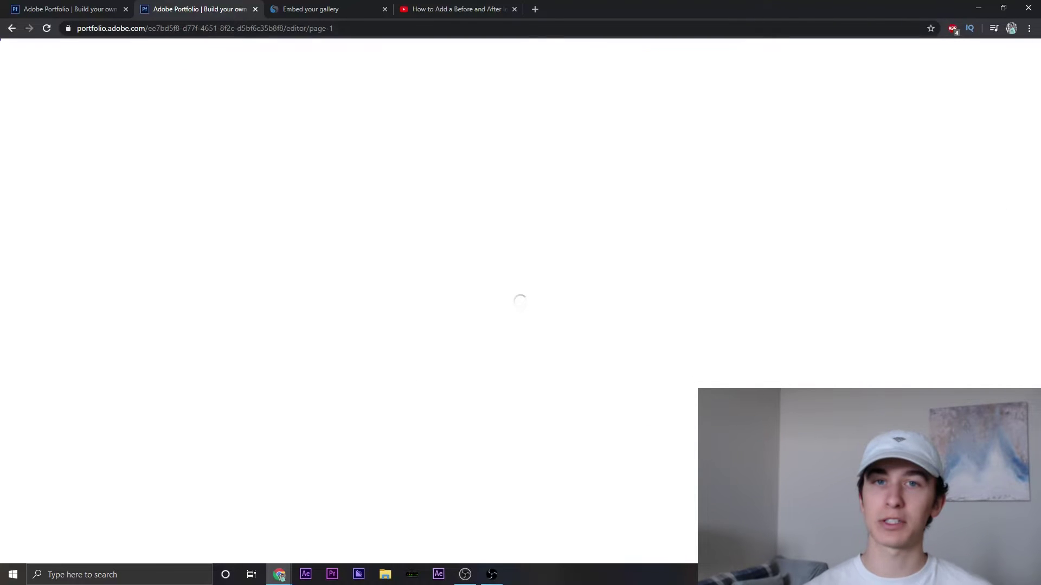
Step: Embed the copied Cincopa iframe code as media on Page 1
{"action": "left_click", "coordinate": [763, 295]}
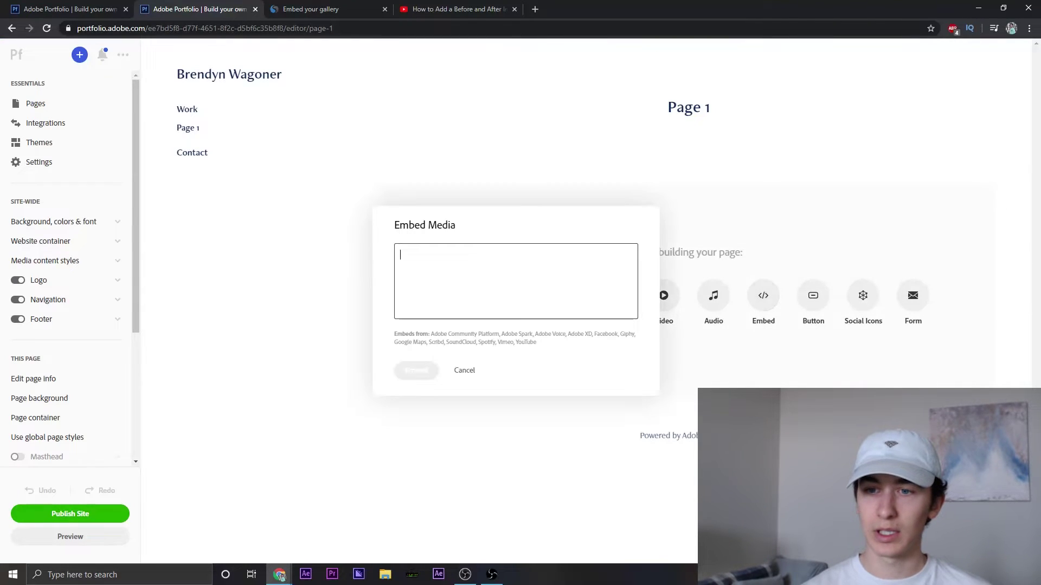
{"action": "key", "text": "ctrl+v"}
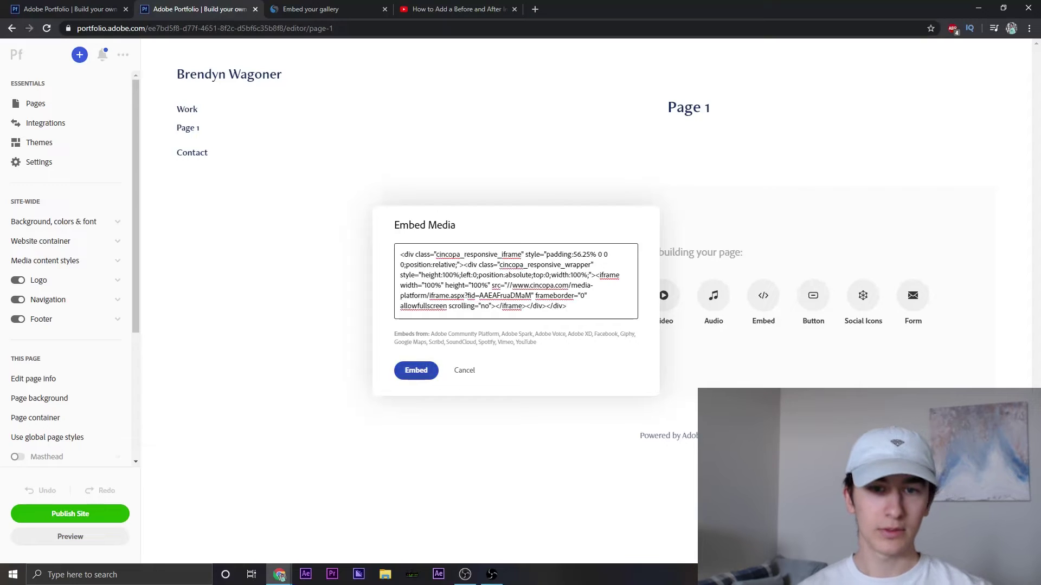
{"action": "left_click", "coordinate": [416, 371]}
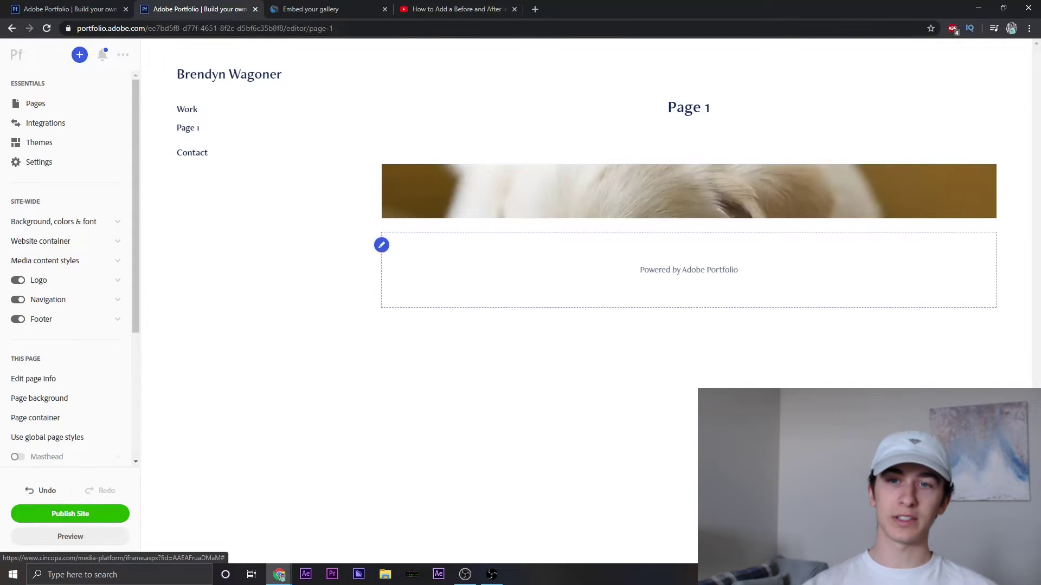
Step: Edit the embed code of the slideshow on Page 1, changing the iframe width to 1200
{"action": "left_click", "coordinate": [382, 177]}
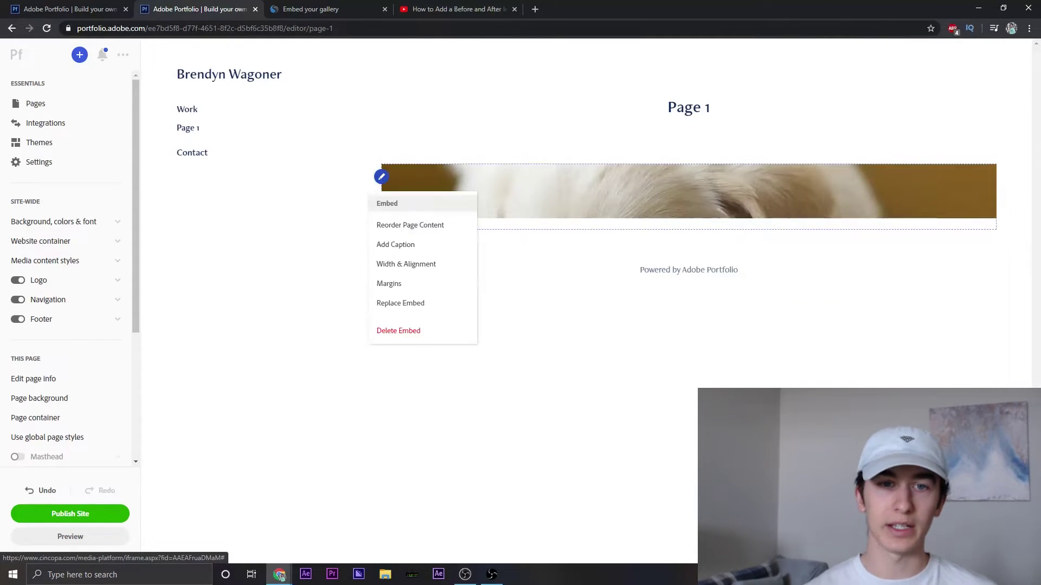
{"action": "left_click", "coordinate": [400, 303]}
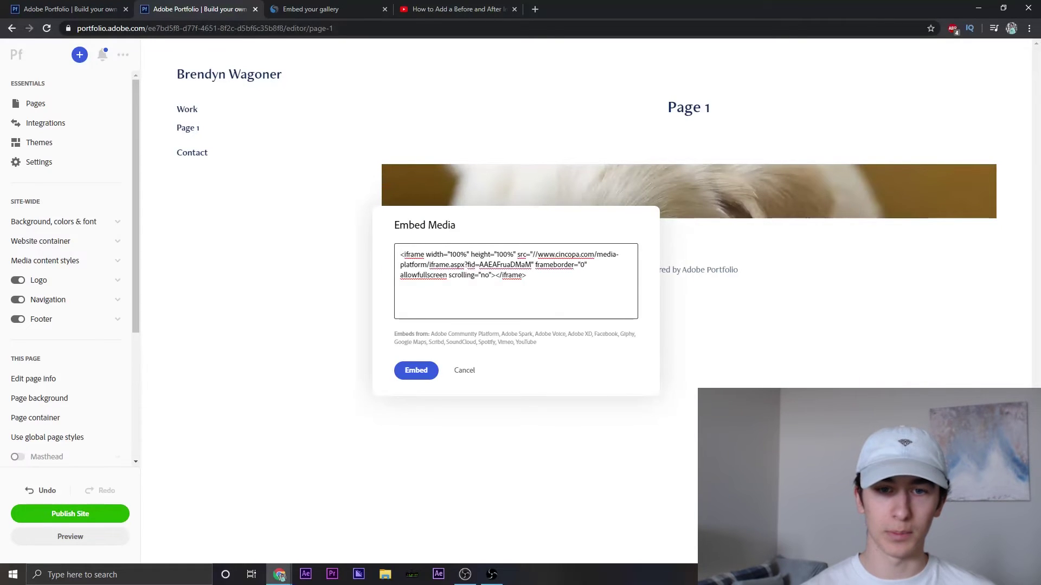
{"action": "key", "text": "BackSpace"}
{"action": "key", "text": "BackSpace"}
{"action": "key", "text": "BackSpace"}
{"action": "key", "text": "BackSpace"}
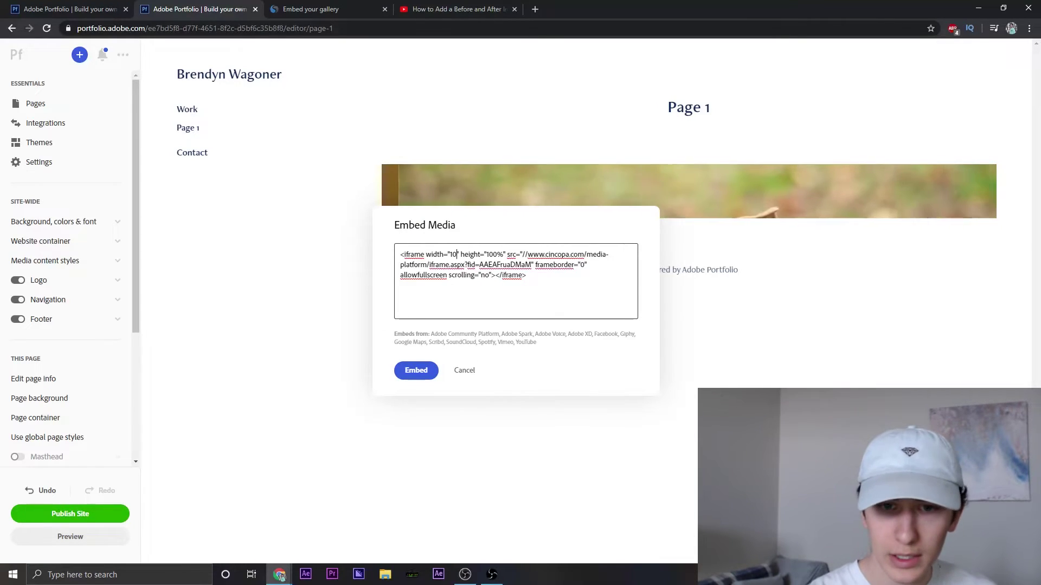
{"action": "type", "text": "1200"}
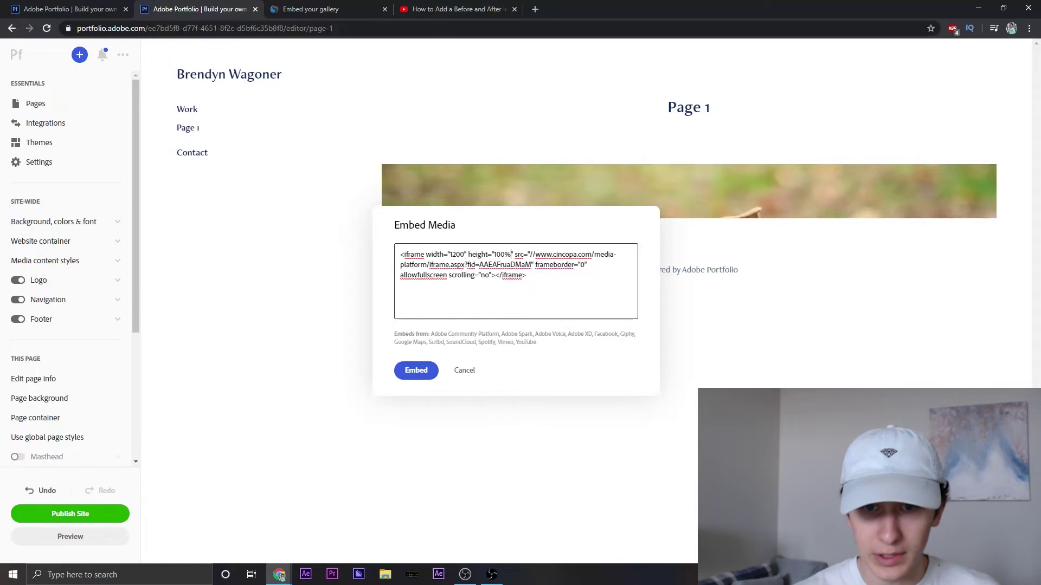
Step: Change the iframe height to 600 in the embed code and apply the updated embed
{"action": "key", "text": "BackSpace"}
{"action": "key", "text": "BackSpace"}
{"action": "key", "text": "BackSpace"}
{"action": "key", "text": "BackSpace"}
{"action": "type", "text": "600"}
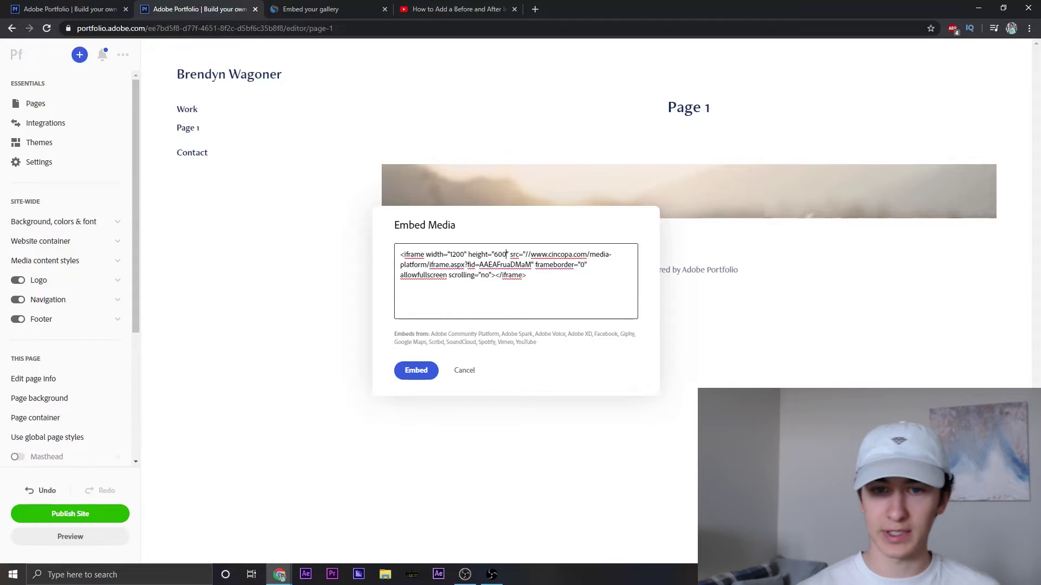
{"action": "left_click", "coordinate": [416, 371]}
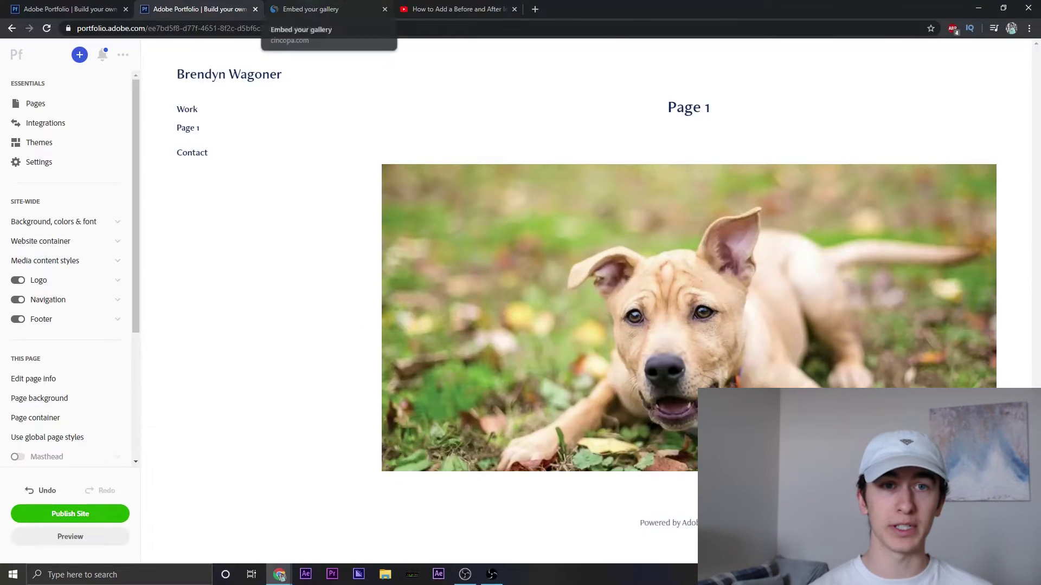
Step: Switch to Cincopa, set the iframe to Fixed Width with width 1200 and height 600, and copy the resulting code
{"action": "left_click", "coordinate": [310, 10]}
{"action": "left_click", "coordinate": [307, 246]}
{"action": "double_click", "coordinate": [237, 264]}
{"action": "type", "text": "120"}
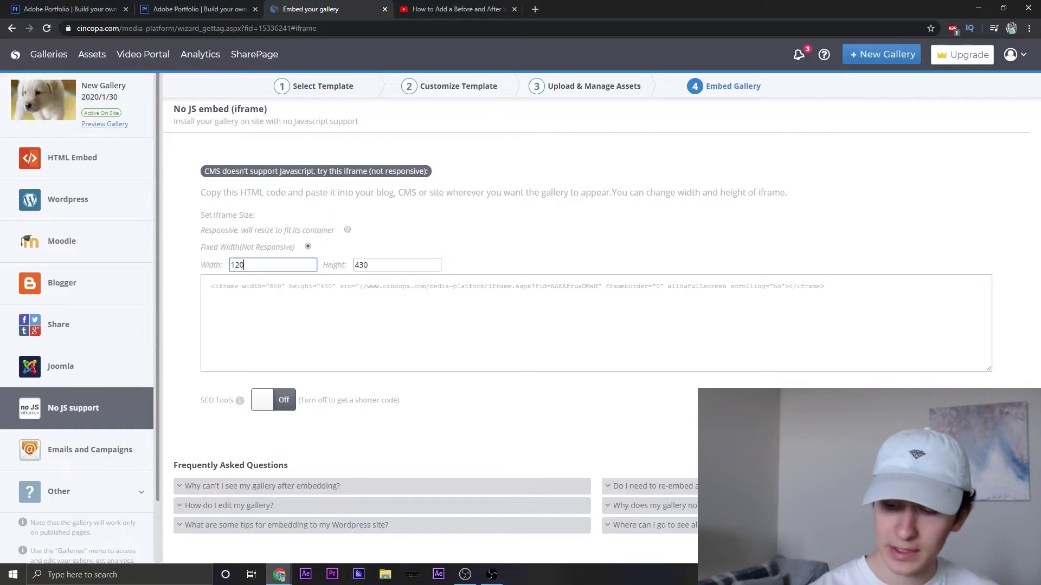
{"action": "type", "text": "0"}
{"action": "key", "text": "Tab"}
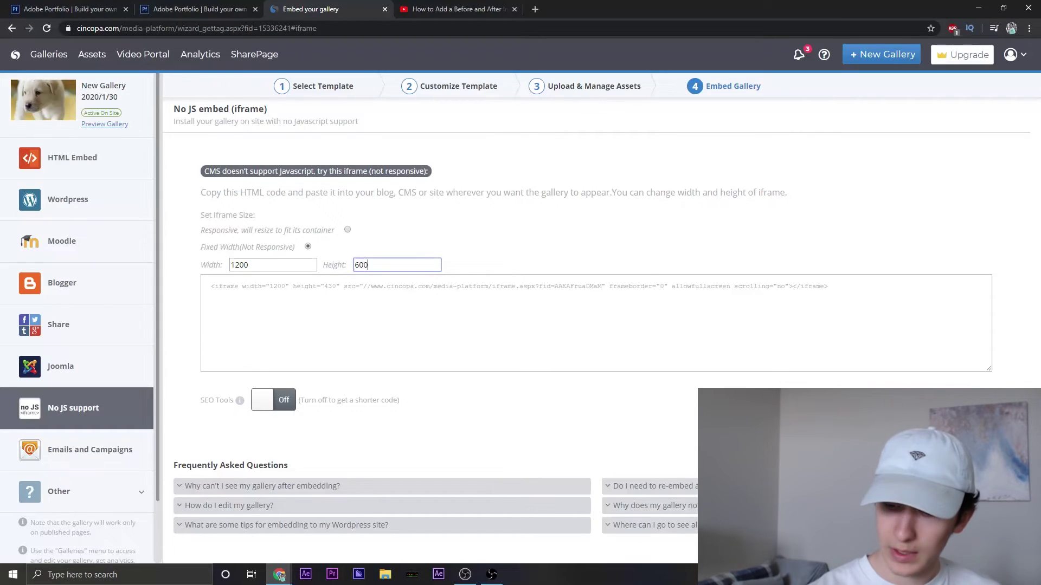
{"action": "left_click", "coordinate": [518, 287]}
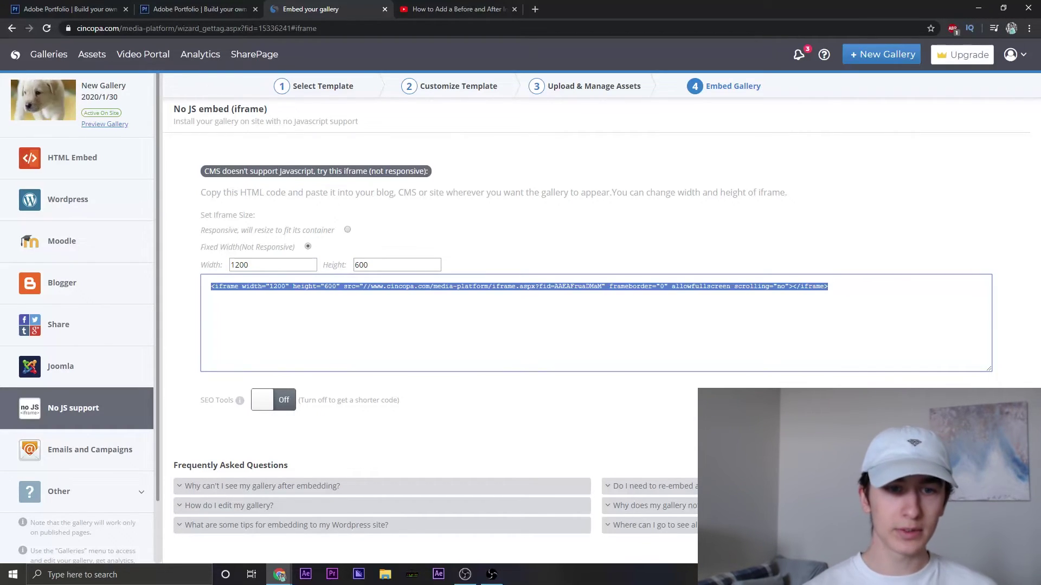
{"action": "key", "text": "ctrl+c"}
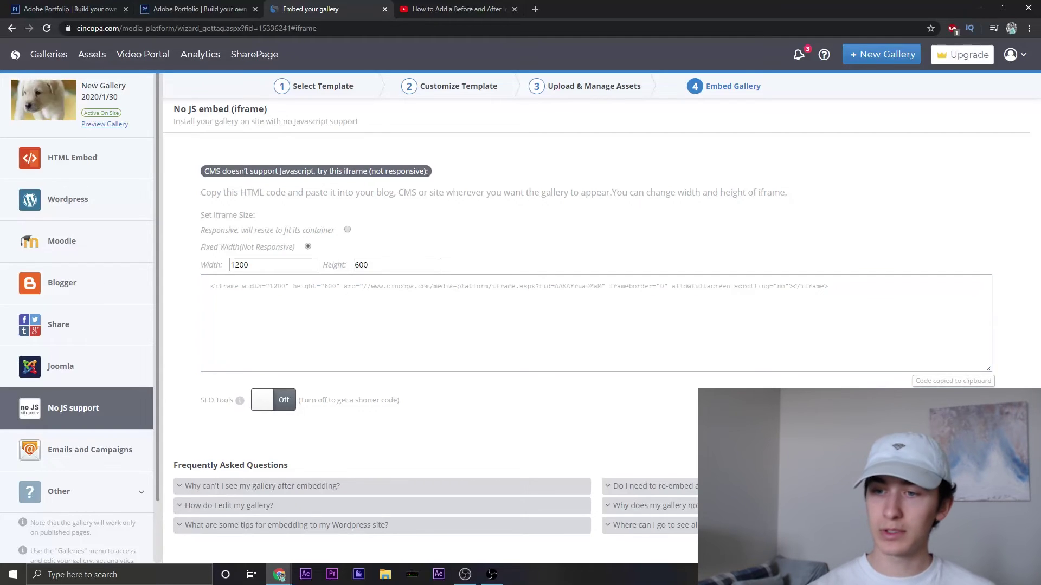
Step: Return to Adobe Portfolio and replace the Page 1 slideshow's embed code with the copied fixed-size iframe code
{"action": "left_click", "coordinate": [199, 8]}
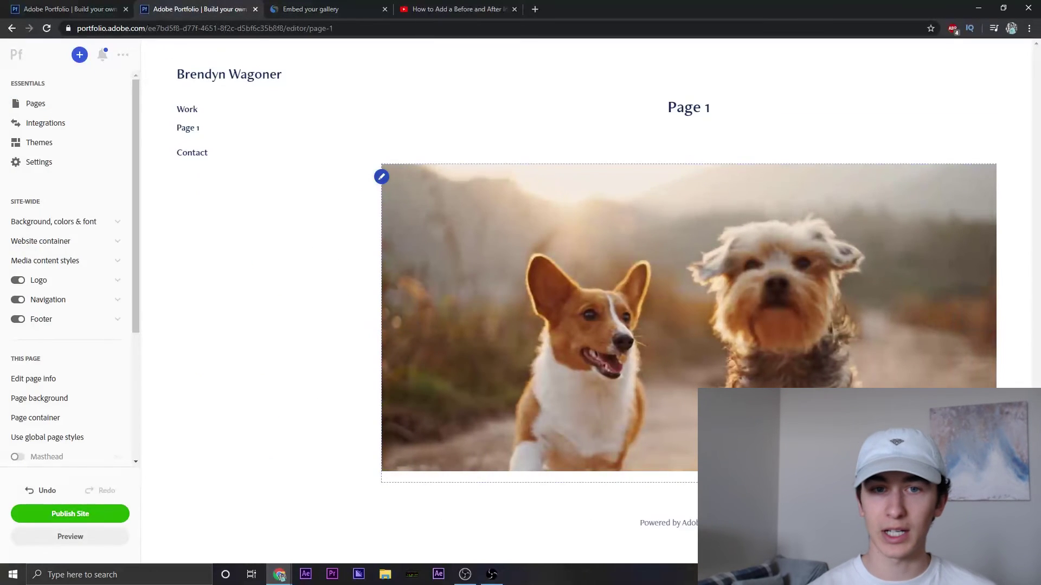
{"action": "left_click", "coordinate": [381, 176]}
{"action": "left_click", "coordinate": [404, 303]}
{"action": "key", "text": "ctrl+a"}
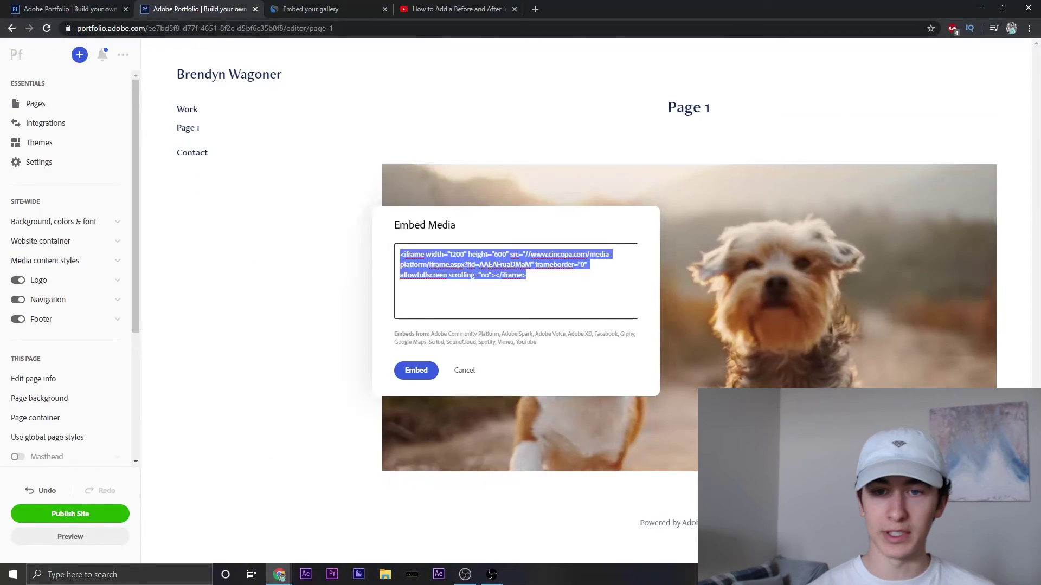
{"action": "key", "text": "ctrl+v"}
{"action": "left_click", "coordinate": [416, 370]}
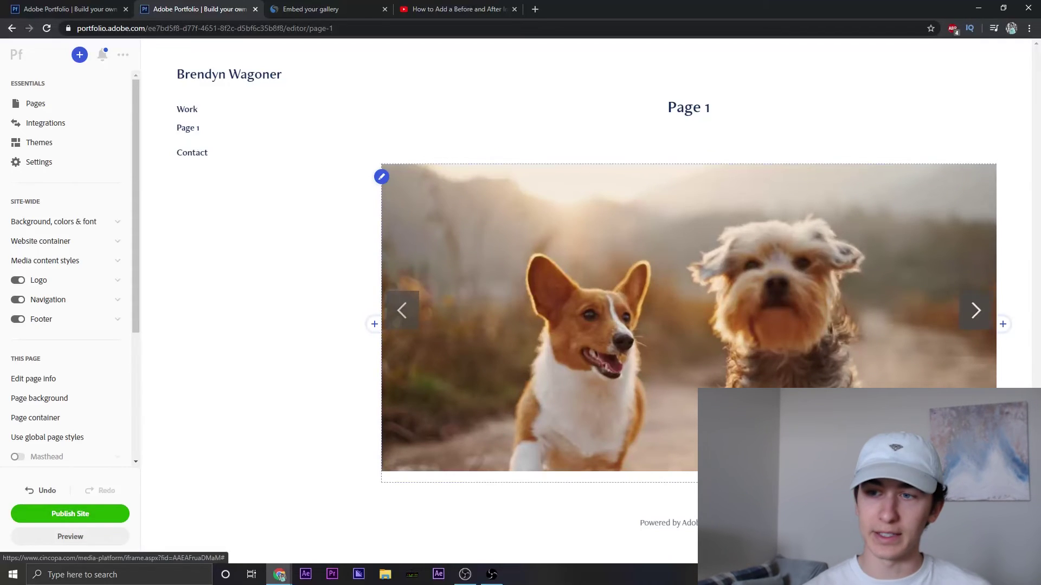
Step: Advance through the images of the embedded slideshow on Page 1 to check its navigation
{"action": "left_click", "coordinate": [974, 310]}
{"action": "left_click", "coordinate": [974, 310]}
{"action": "left_click", "coordinate": [974, 311]}
{"action": "left_click", "coordinate": [974, 311]}
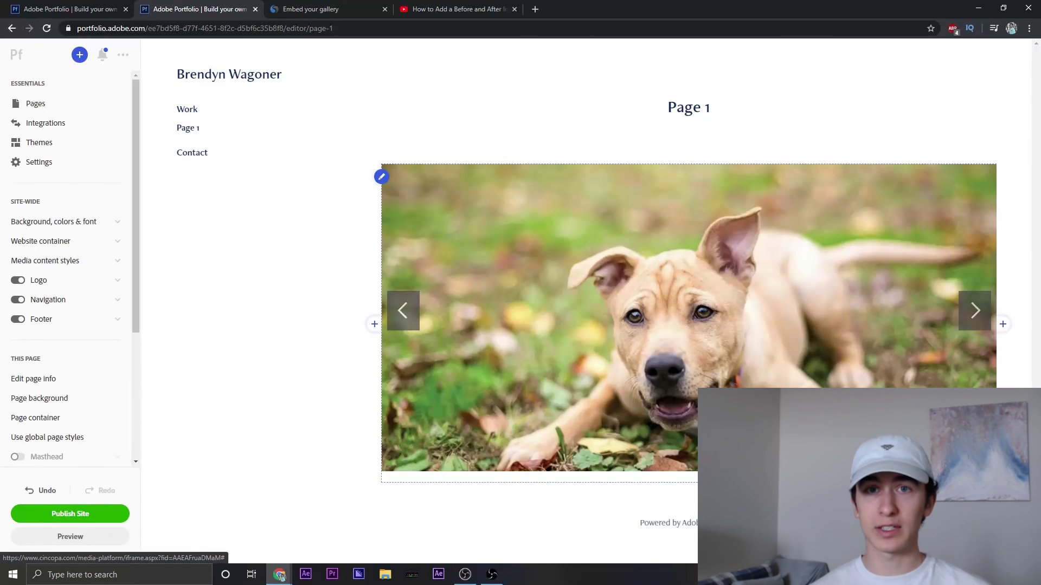
{"action": "left_click", "coordinate": [974, 310]}
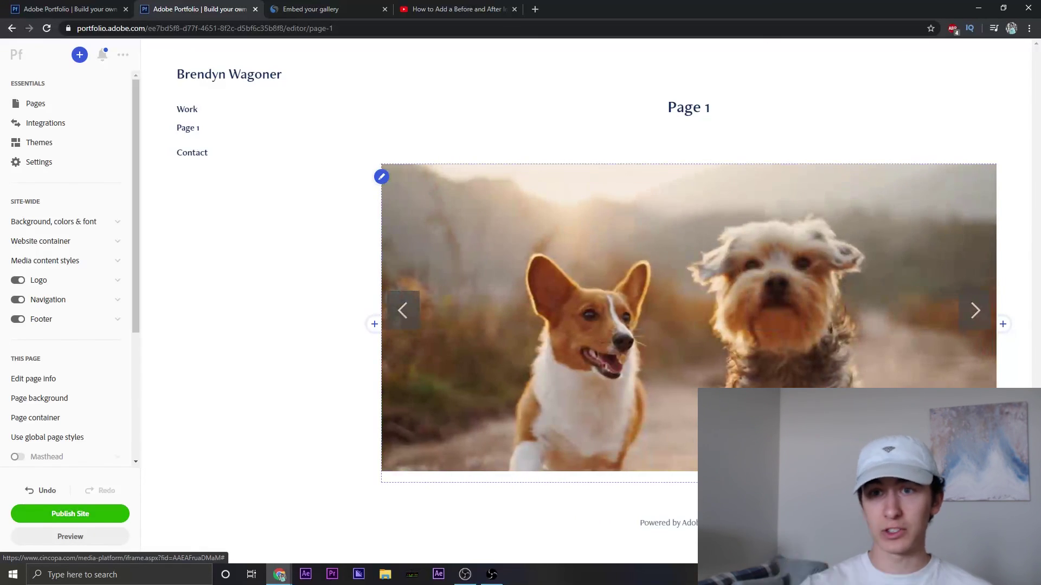